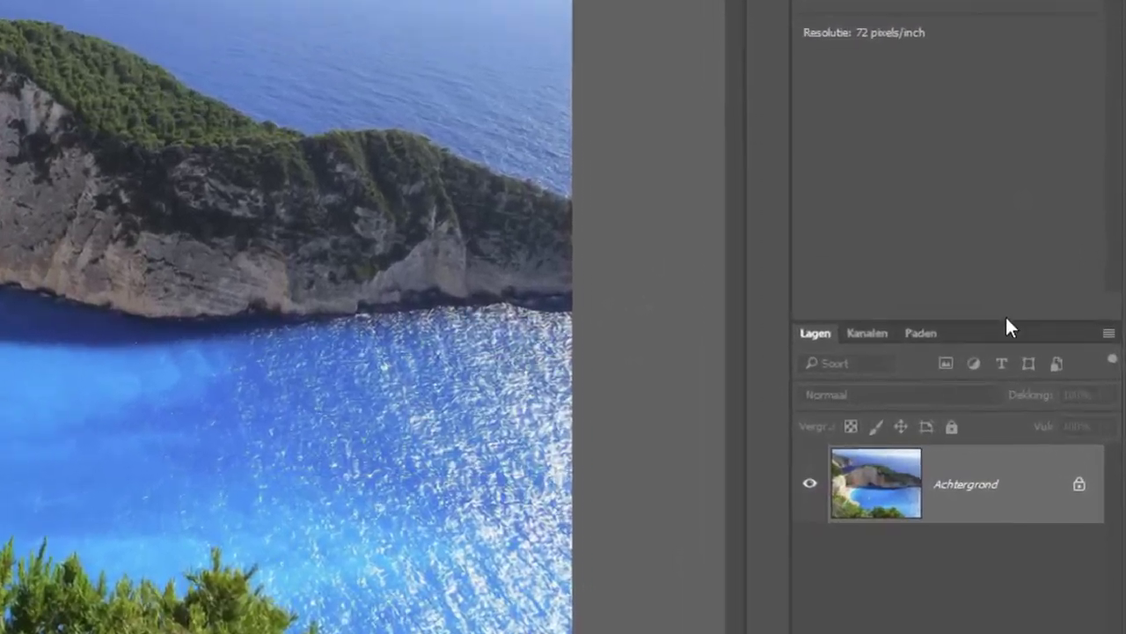
Convert the Achtergrond background layer into the embedded smart object Laag 0
{"action": "right_click", "coordinate": [1004, 486]}
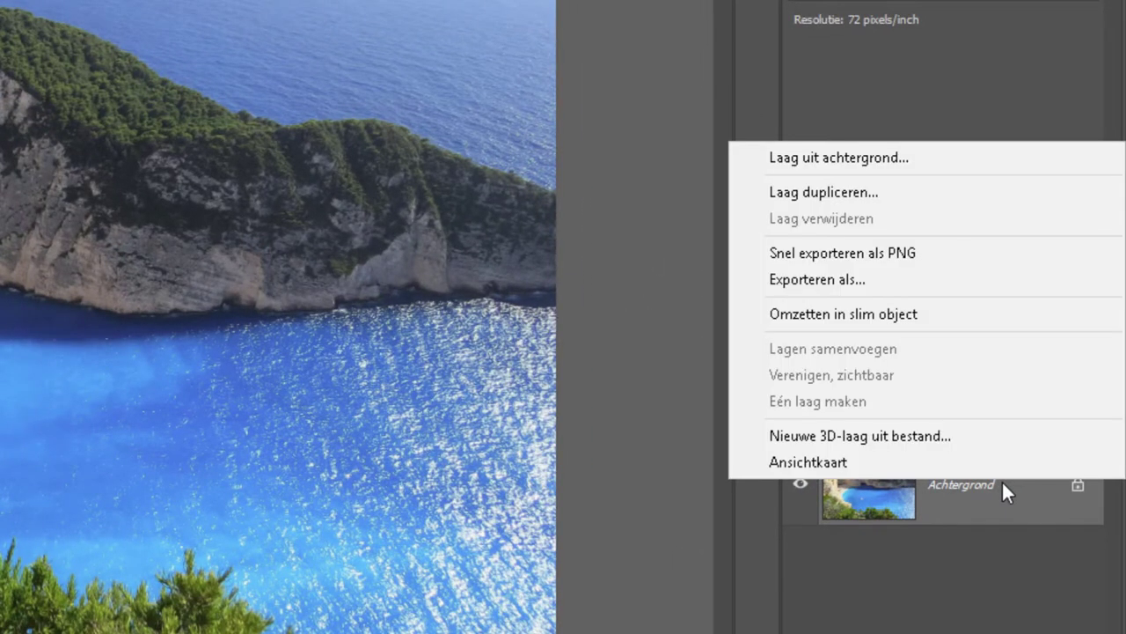
{"action": "left_click", "coordinate": [875, 313]}
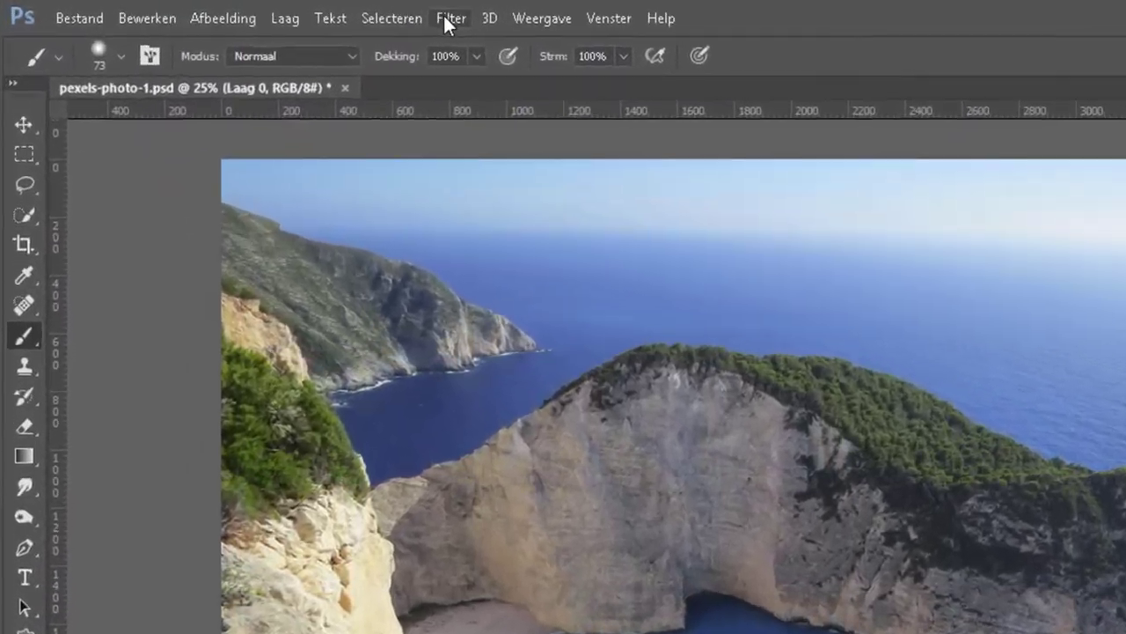
Start the Kantelen en verschuiven tilt-shift blur from Filter > Galerie Vervagen
{"action": "left_click", "coordinate": [265, 8]}
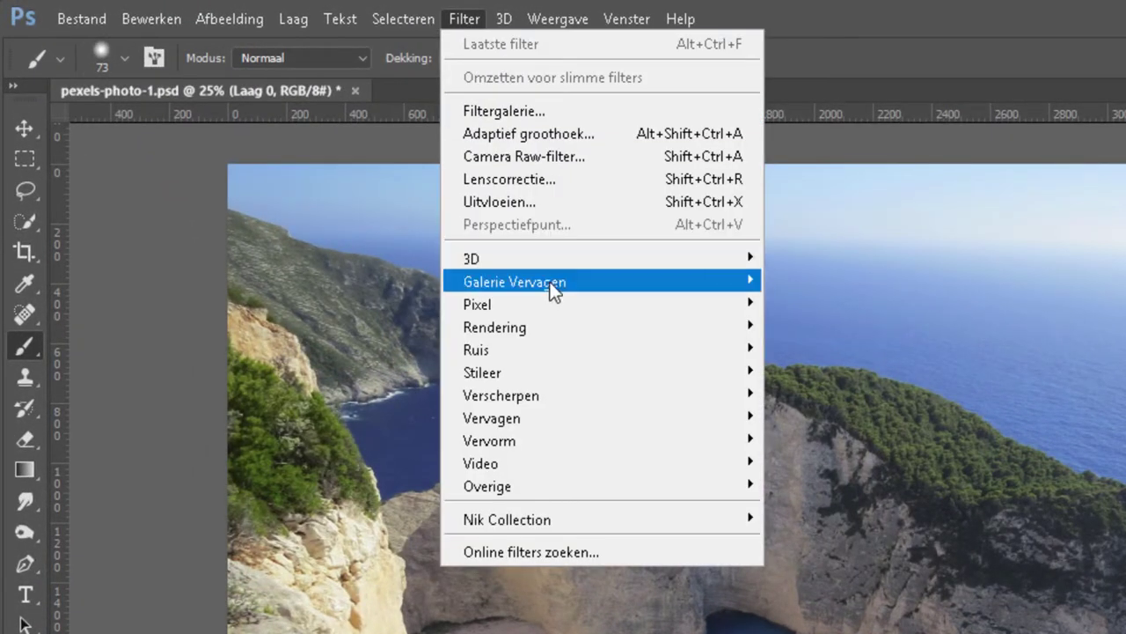
{"action": "mouse_move", "coordinate": [515, 282]}
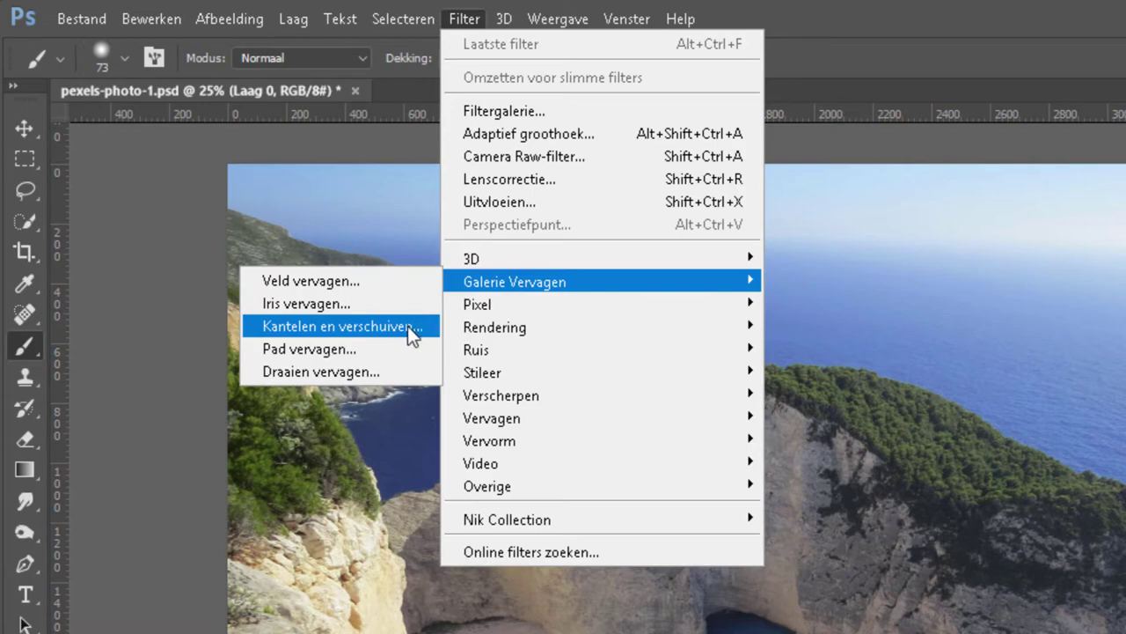
{"action": "left_click", "coordinate": [407, 326]}
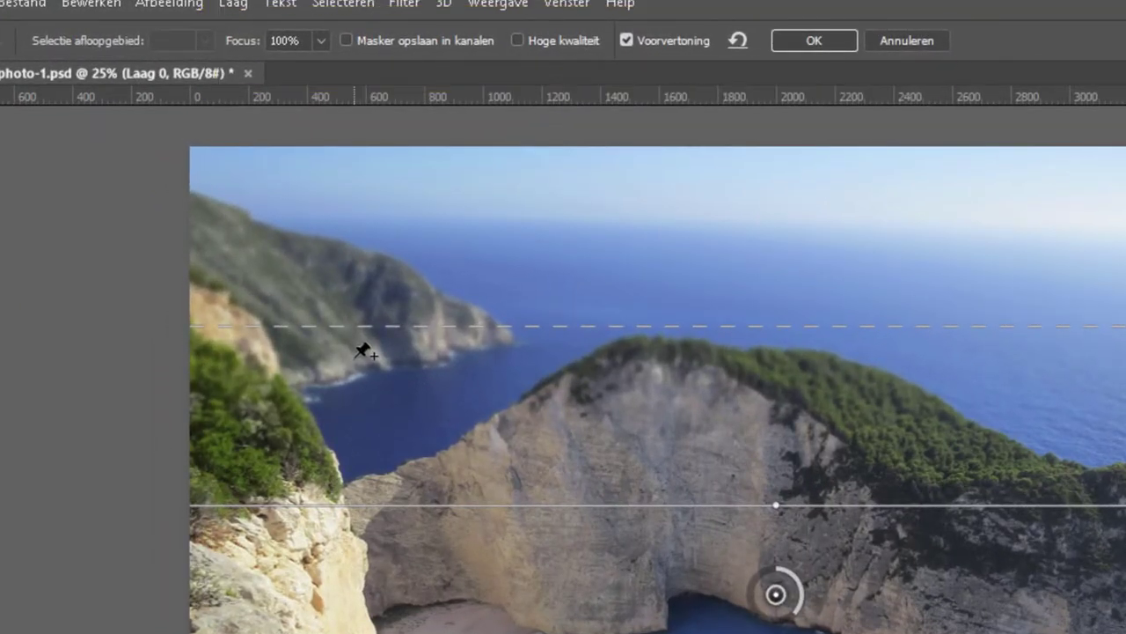
Enable Hoge kwaliteit preview and centre the sharp band on the water, widening it downward
{"action": "left_click", "coordinate": [517, 40]}
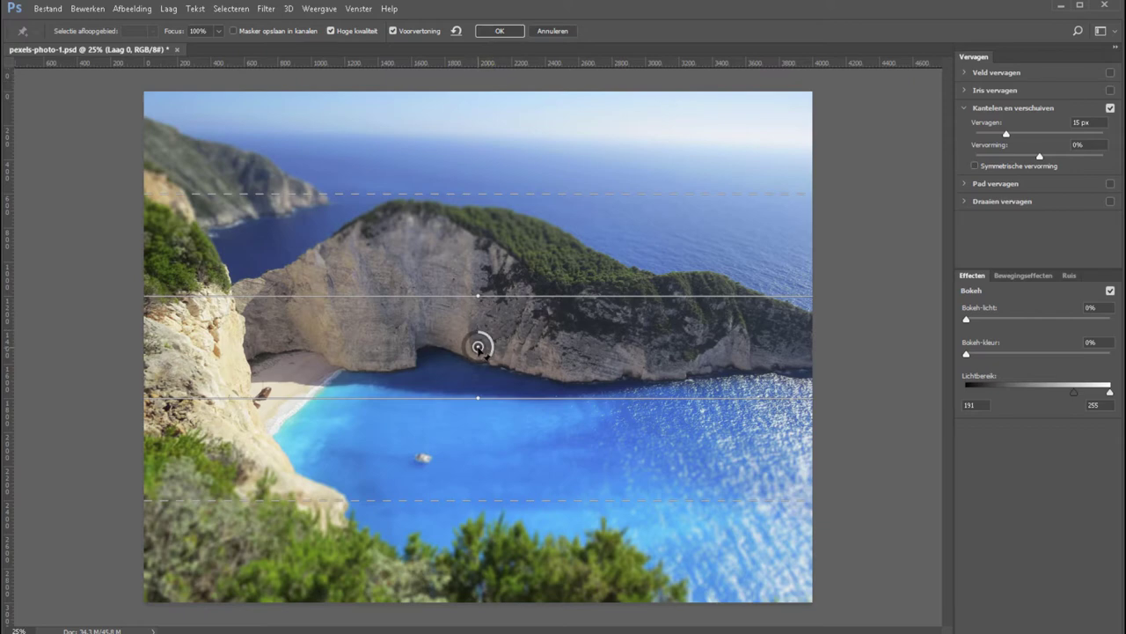
{"action": "left_click_drag", "start_coordinate": [478, 346], "coordinate": [423, 458]}
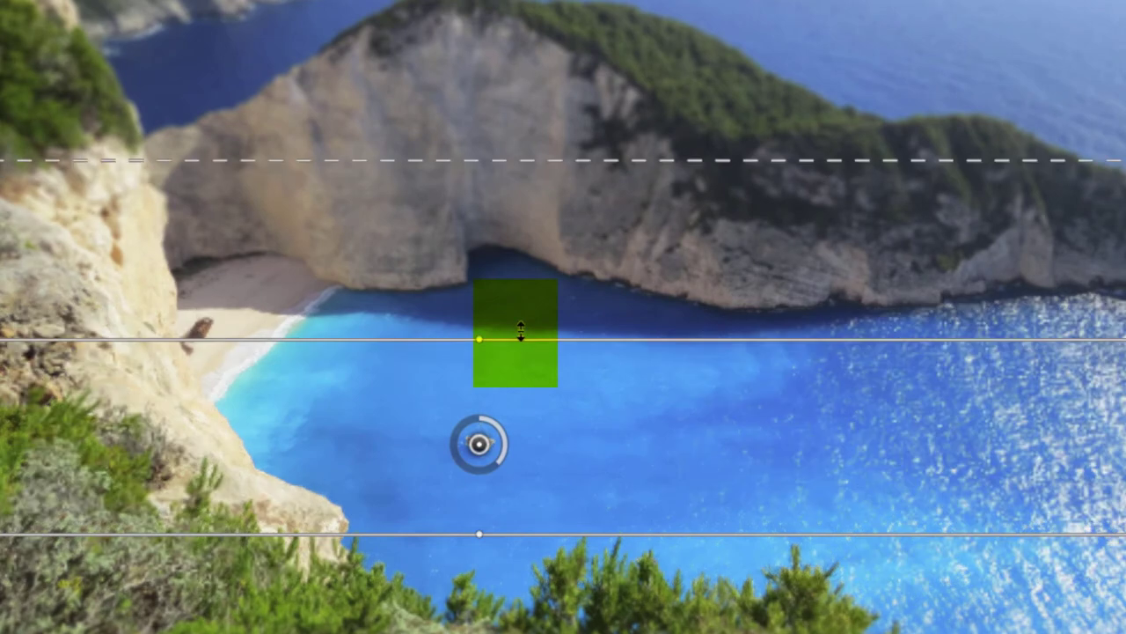
{"action": "left_click_drag", "start_coordinate": [521, 331], "coordinate": [536, 324]}
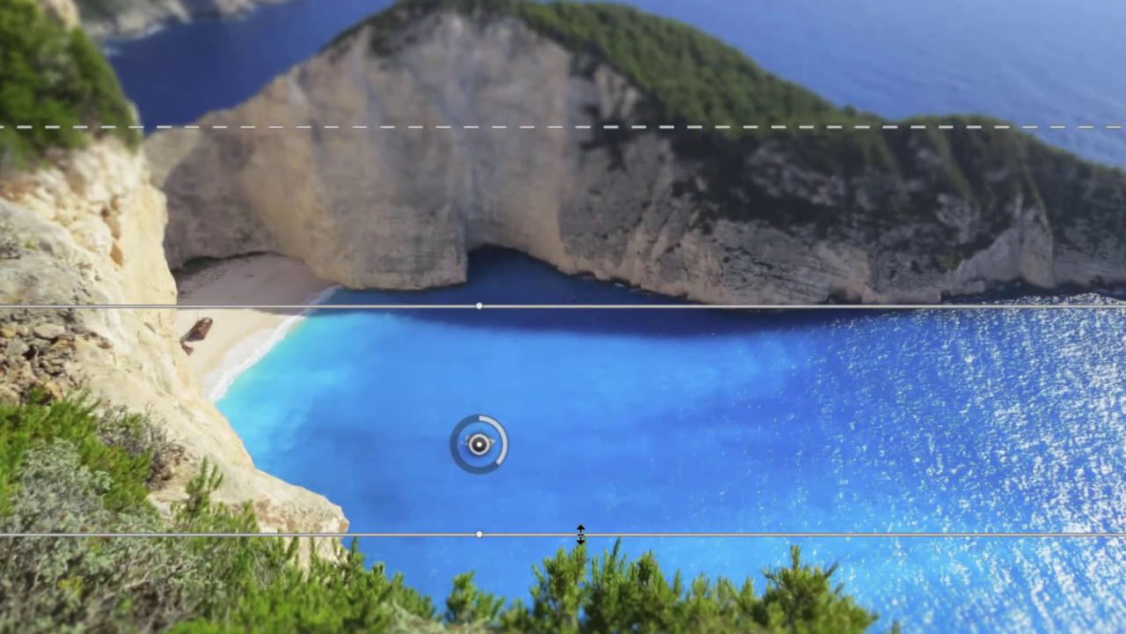
{"action": "mouse_move", "coordinate": [578, 531]}
{"action": "left_mouse_down"}
{"action": "mouse_move", "coordinate": [586, 557]}
{"action": "mouse_move", "coordinate": [587, 533]}
{"action": "left_mouse_up"}
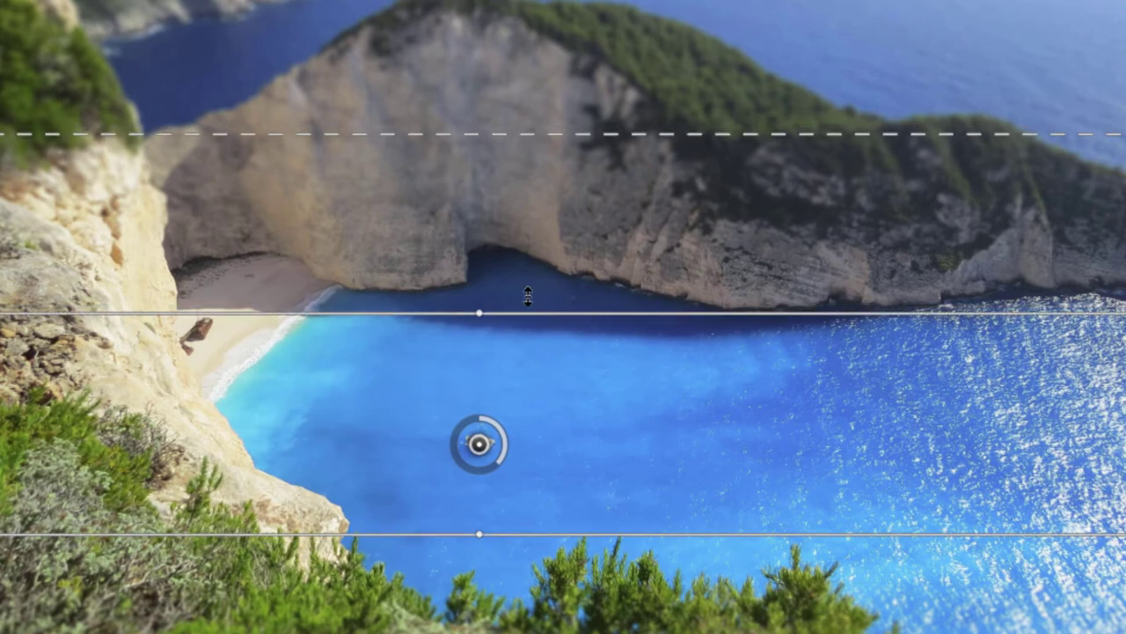
Rotate the tilt-shift focus band so it slopes down to the right across the water
{"action": "left_click", "coordinate": [477, 306]}
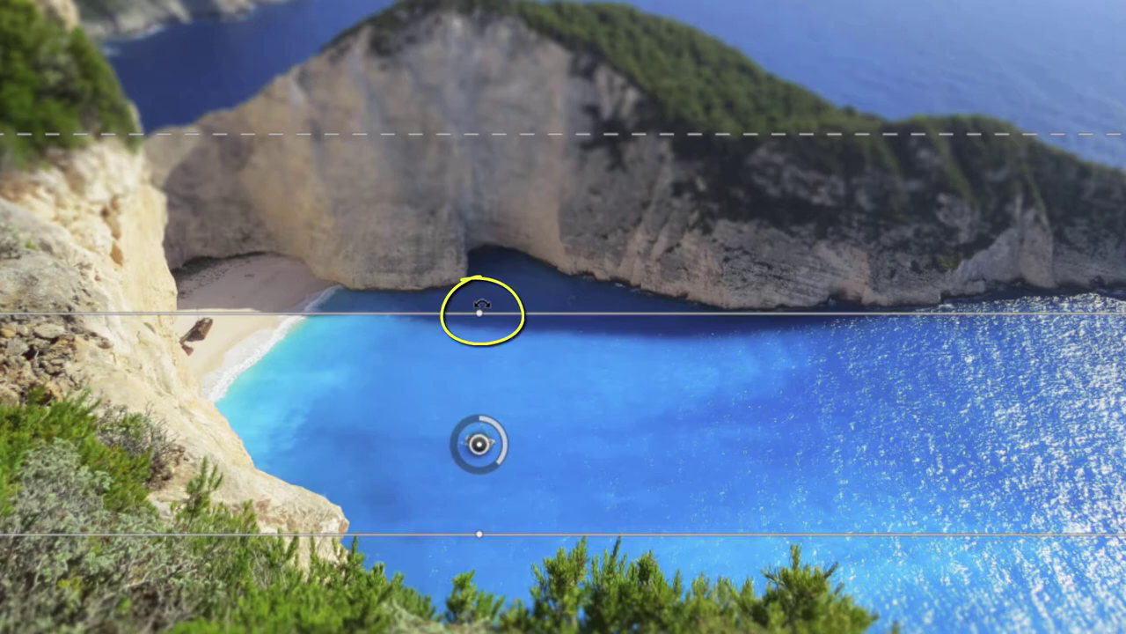
{"action": "mouse_move", "coordinate": [476, 307]}
{"action": "left_mouse_down"}
{"action": "mouse_move", "coordinate": [547, 333]}
{"action": "mouse_move", "coordinate": [612, 377]}
{"action": "left_mouse_up"}
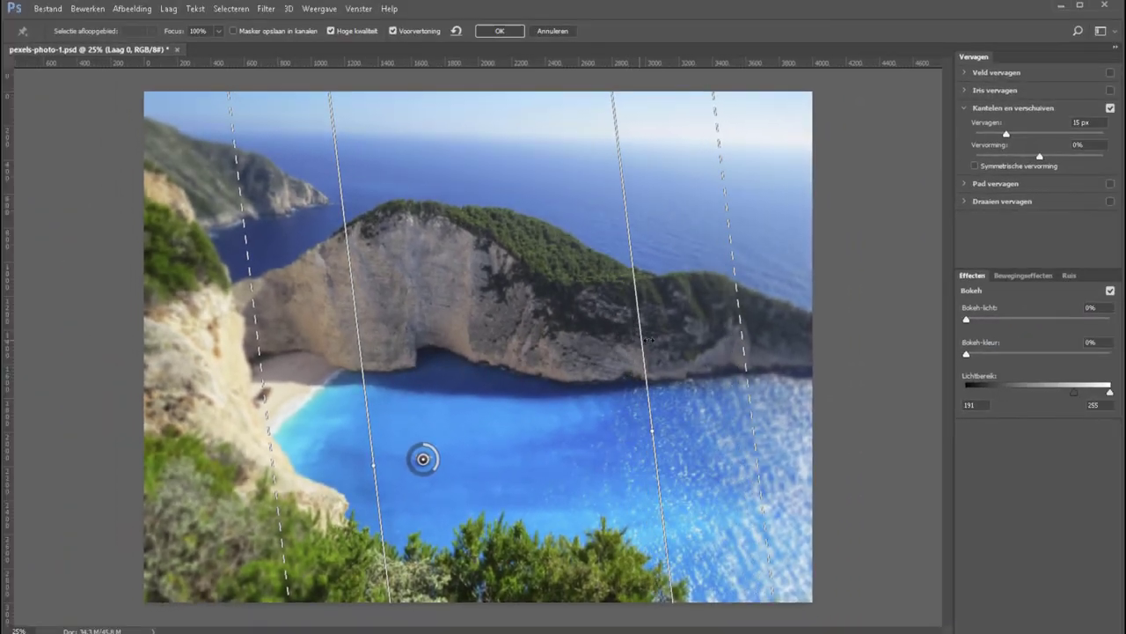
{"action": "left_click_drag", "start_coordinate": [569, 348], "coordinate": [576, 363]}
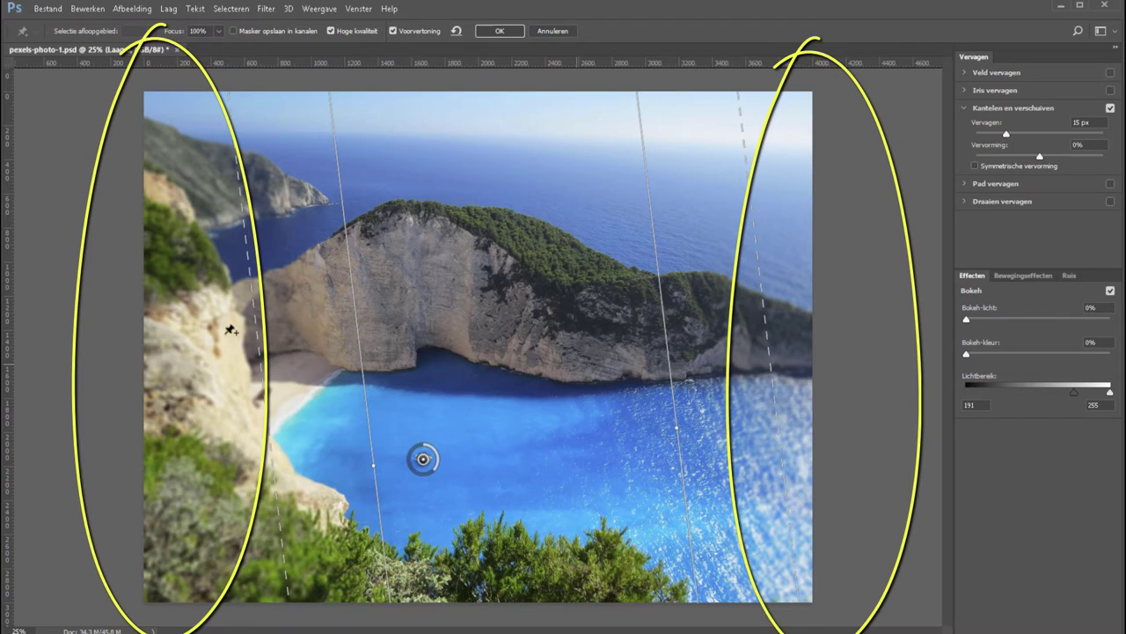
Reposition the sharp band edges and blur transition zones along the diagonal
{"action": "left_click_drag", "start_coordinate": [259, 350], "coordinate": [202, 364]}
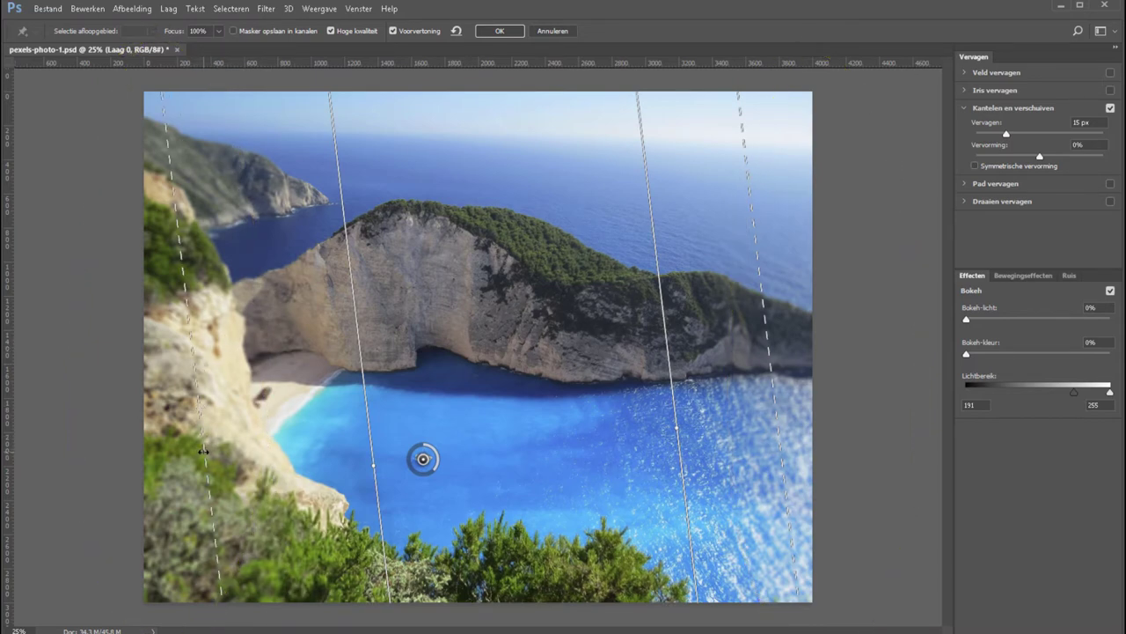
{"action": "left_click_drag", "start_coordinate": [201, 451], "coordinate": [352, 417]}
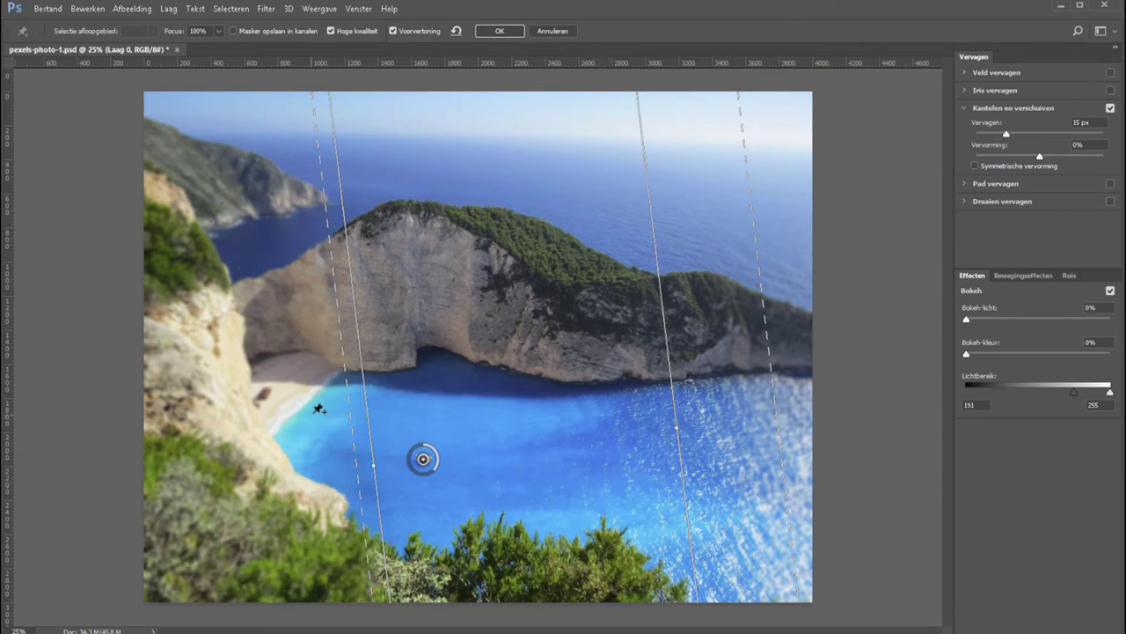
{"action": "left_click_drag", "start_coordinate": [346, 410], "coordinate": [258, 441]}
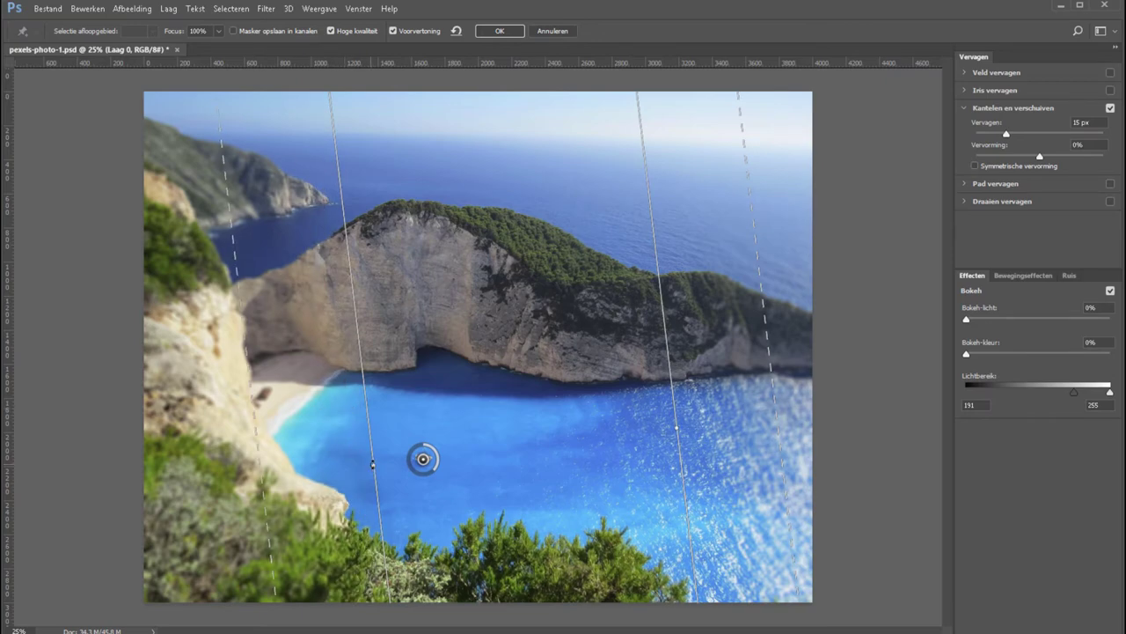
{"action": "mouse_move", "coordinate": [373, 465]}
{"action": "left_mouse_down"}
{"action": "mouse_move", "coordinate": [411, 521]}
{"action": "mouse_move", "coordinate": [412, 511]}
{"action": "left_mouse_up"}
{"action": "mouse_move", "coordinate": [438, 247]}
{"action": "left_mouse_down"}
{"action": "mouse_move", "coordinate": [471, 277]}
{"action": "mouse_move", "coordinate": [466, 207]}
{"action": "left_mouse_up"}
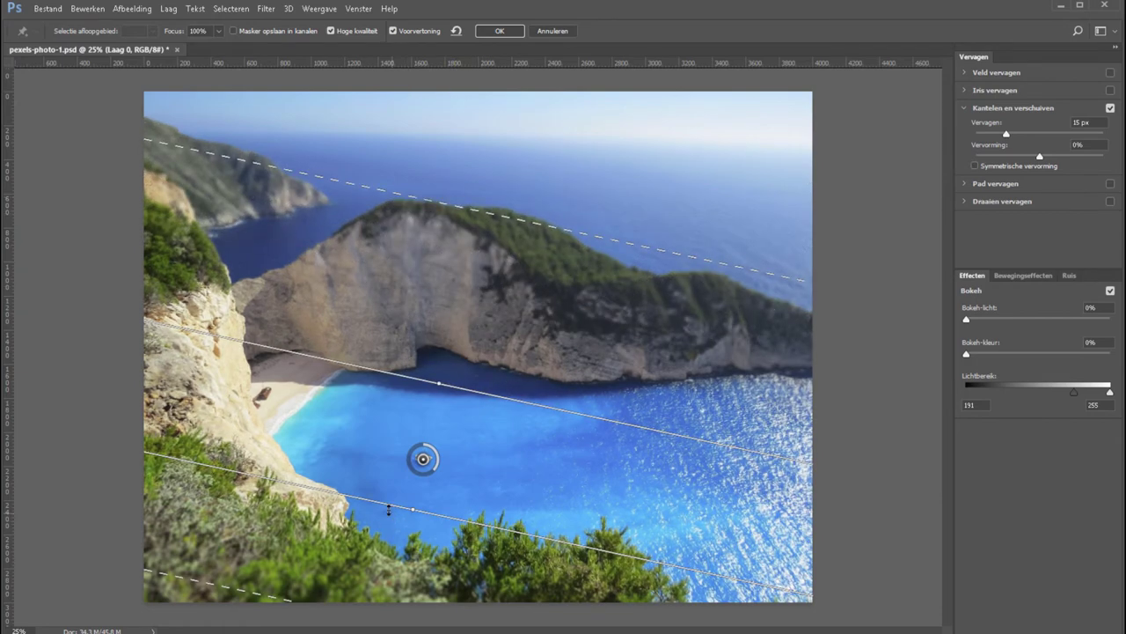
{"action": "left_click_drag", "start_coordinate": [386, 508], "coordinate": [381, 532]}
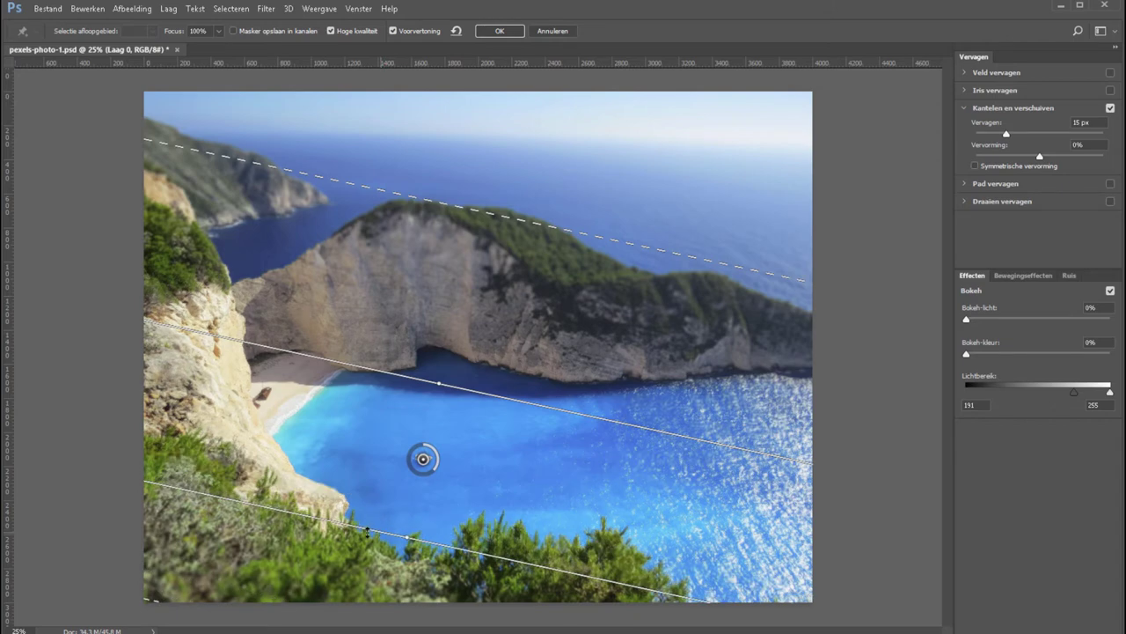
{"action": "mouse_move", "coordinate": [153, 599]}
{"action": "left_mouse_down"}
{"action": "mouse_move", "coordinate": [170, 560]}
{"action": "mouse_move", "coordinate": [232, 507]}
{"action": "left_mouse_up"}
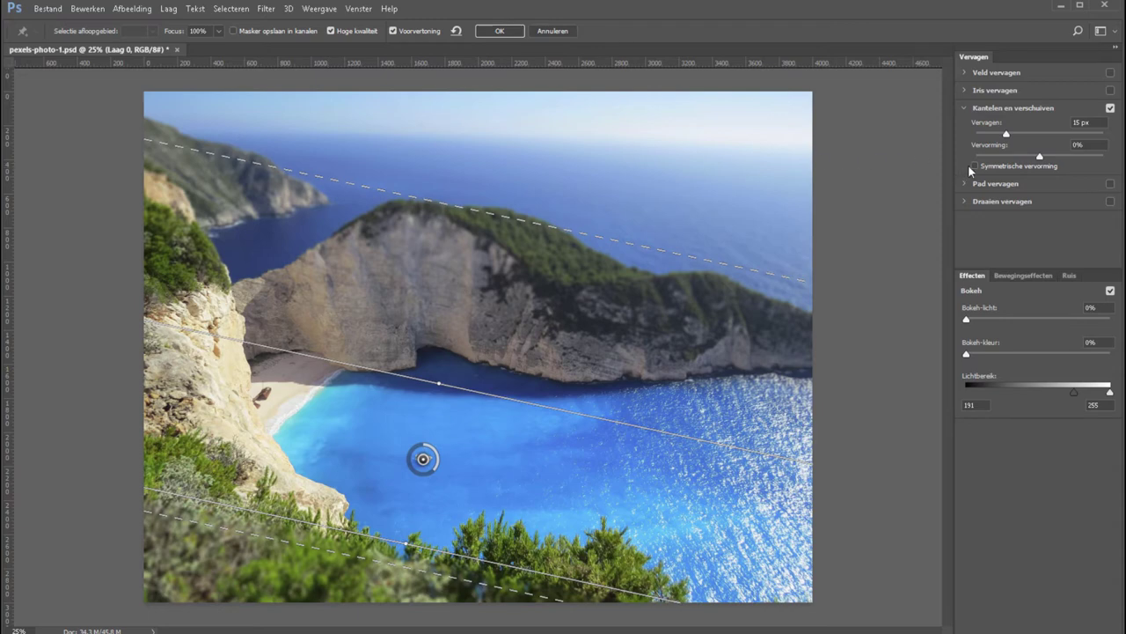
Try several blur strengths and settle the Vervagen slider at 30 px
{"action": "mouse_move", "coordinate": [1006, 134]}
{"action": "left_mouse_down"}
{"action": "mouse_move", "coordinate": [1036, 134]}
{"action": "mouse_move", "coordinate": [998, 134]}
{"action": "left_mouse_up"}
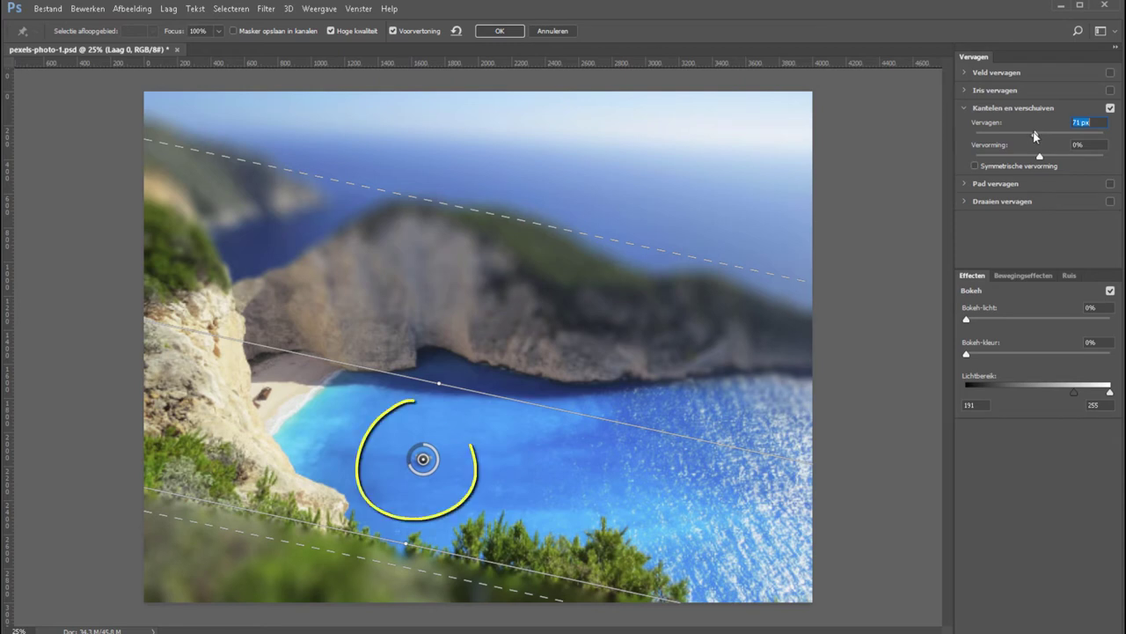
{"action": "mouse_move", "coordinate": [1040, 138]}
{"action": "left_mouse_down"}
{"action": "mouse_move", "coordinate": [1073, 136]}
{"action": "mouse_move", "coordinate": [1038, 136]}
{"action": "left_mouse_up"}
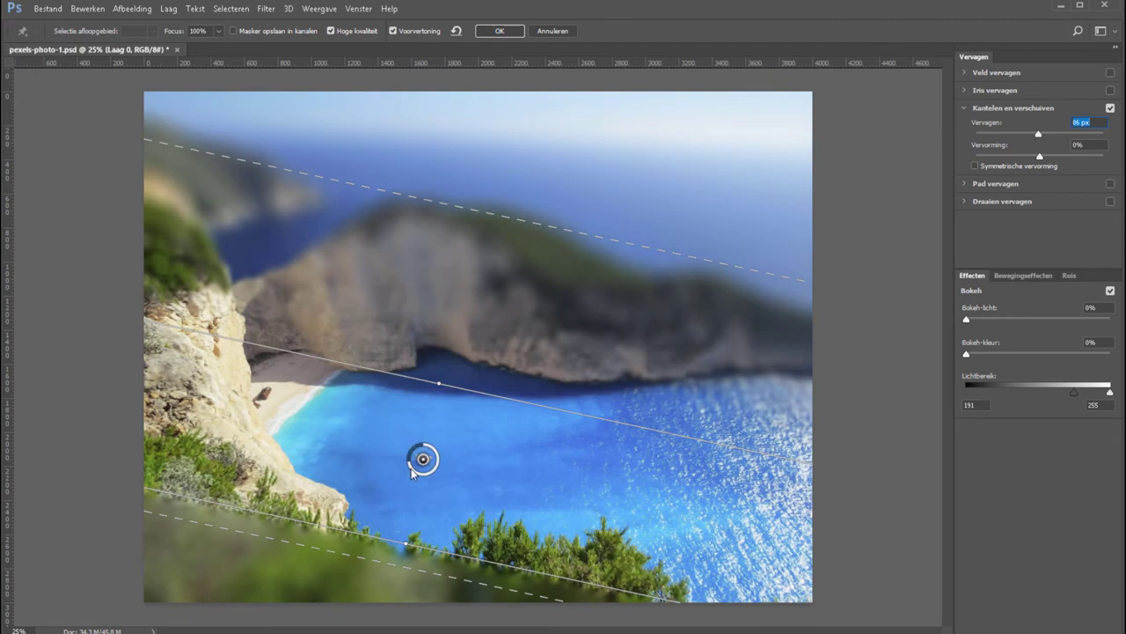
{"action": "mouse_move", "coordinate": [409, 462]}
{"action": "left_mouse_down"}
{"action": "mouse_move", "coordinate": [421, 475]}
{"action": "mouse_move", "coordinate": [410, 473]}
{"action": "left_mouse_up"}
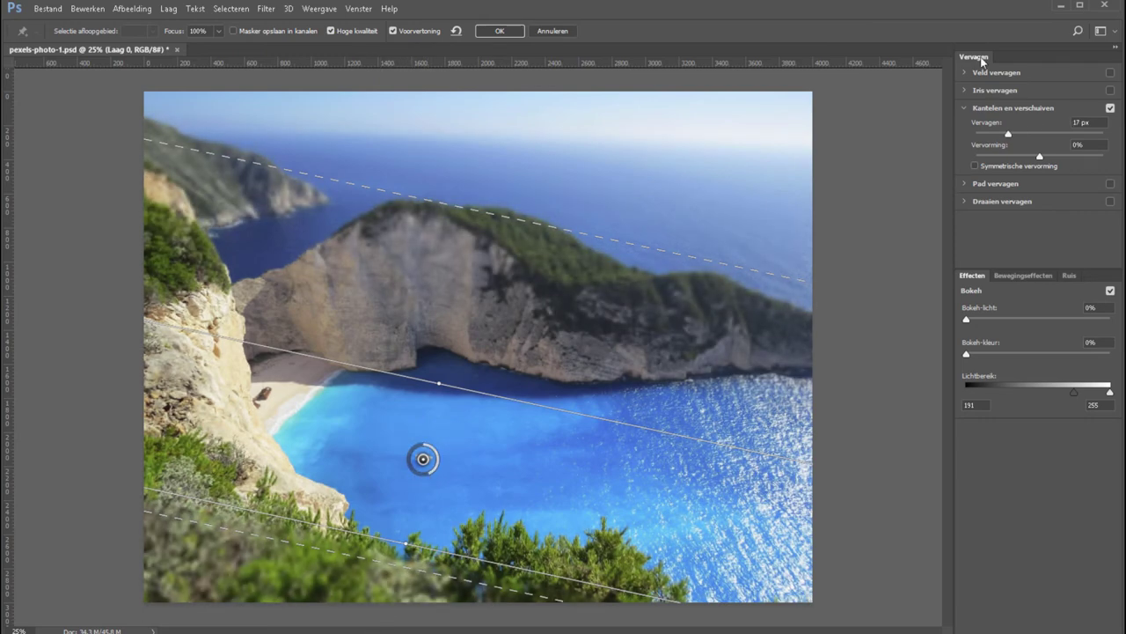
{"action": "left_click_drag", "start_coordinate": [1008, 134], "coordinate": [1022, 134]}
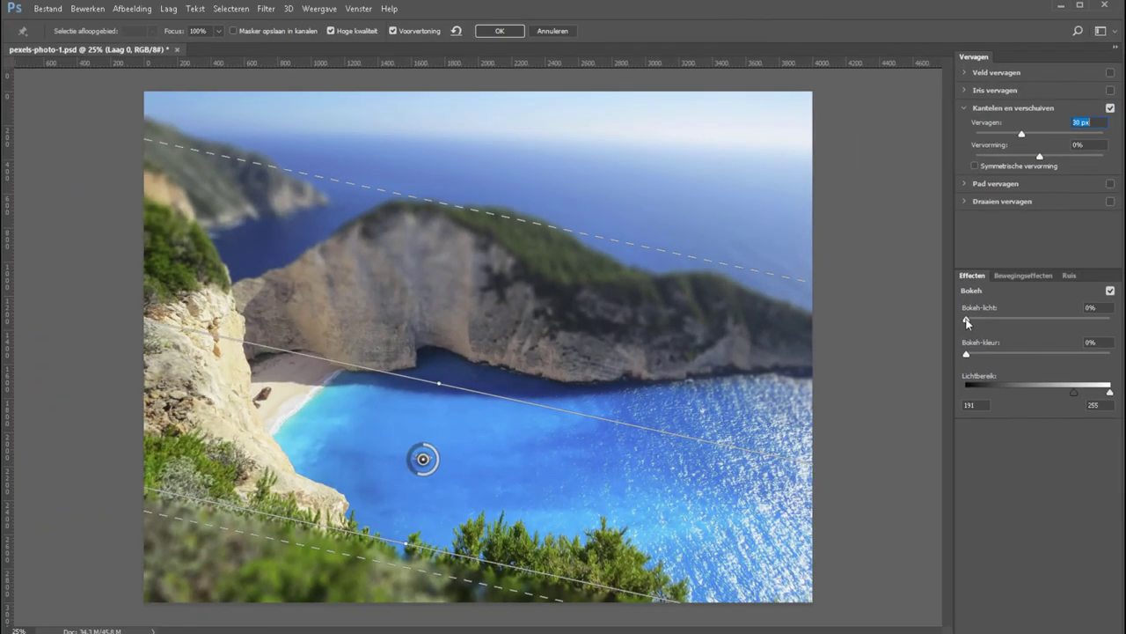
Set Bokeh-licht to 37%, Bokeh-kleur to 53% and Lichtbereik to 171–255
{"action": "left_click_drag", "start_coordinate": [966, 318], "coordinate": [1096, 318]}
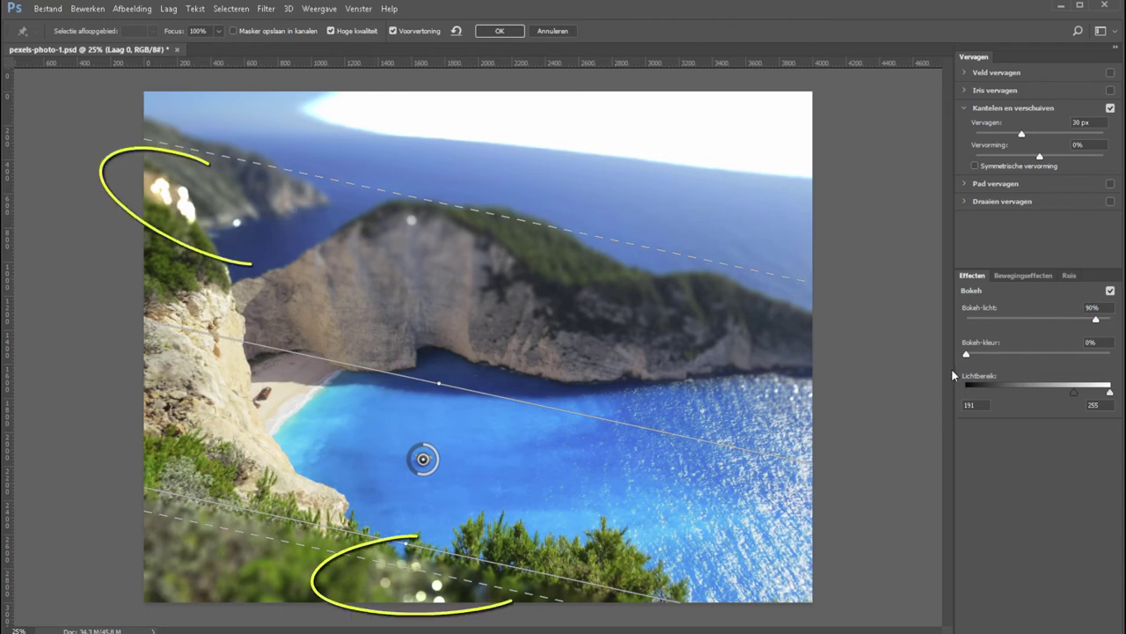
{"action": "mouse_move", "coordinate": [1096, 324]}
{"action": "left_mouse_down"}
{"action": "mouse_move", "coordinate": [984, 319]}
{"action": "mouse_move", "coordinate": [1087, 319]}
{"action": "left_mouse_up"}
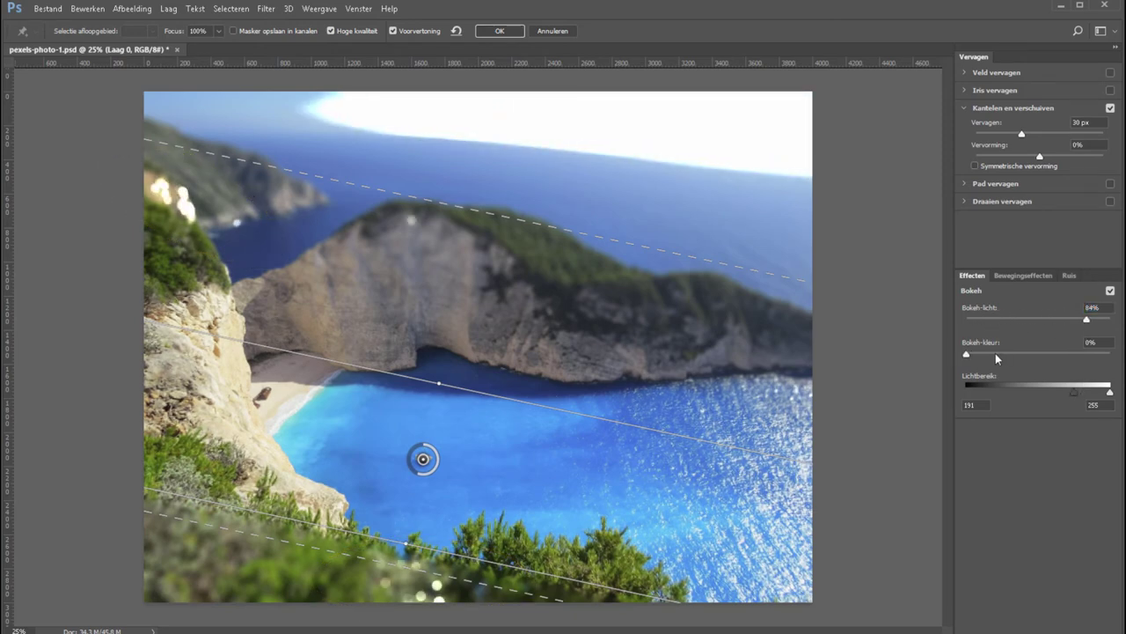
{"action": "mouse_move", "coordinate": [967, 355]}
{"action": "left_mouse_down"}
{"action": "mouse_move", "coordinate": [1079, 366]}
{"action": "mouse_move", "coordinate": [1064, 354]}
{"action": "left_mouse_up"}
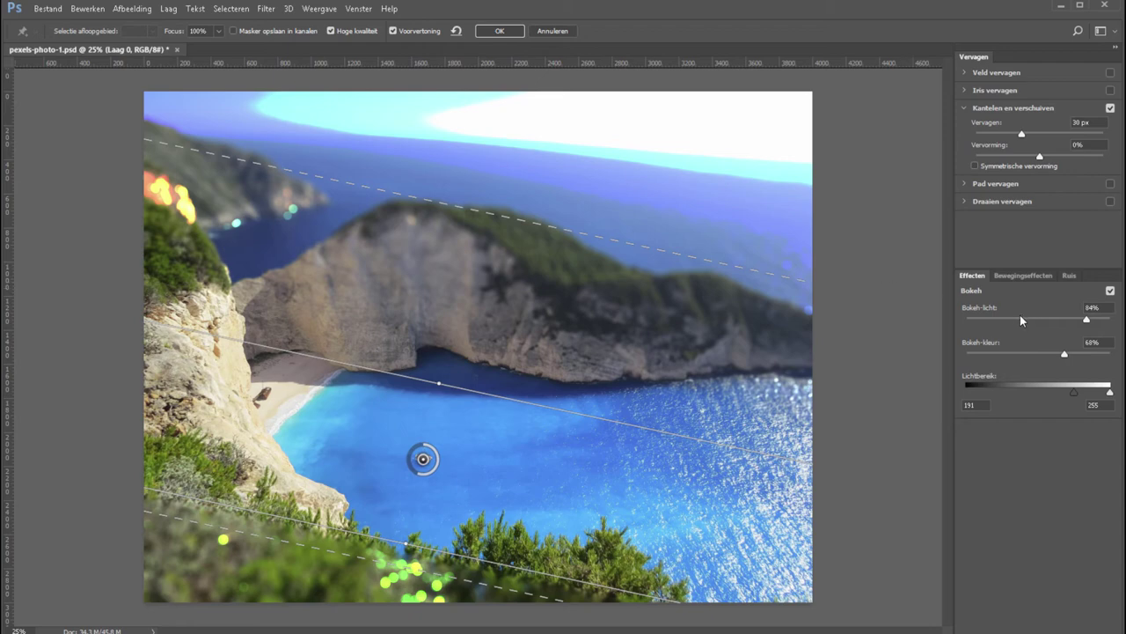
{"action": "left_click", "coordinate": [1020, 321]}
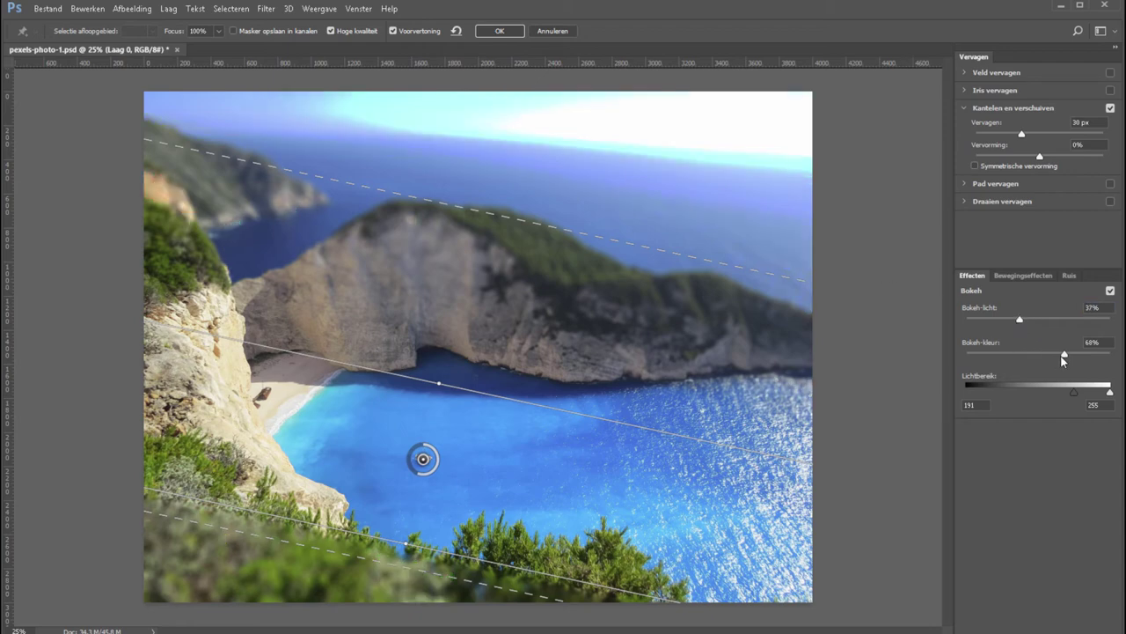
{"action": "left_click_drag", "start_coordinate": [1061, 356], "coordinate": [1043, 353]}
{"action": "mouse_move", "coordinate": [1110, 393]}
{"action": "left_mouse_down"}
{"action": "mouse_move", "coordinate": [1005, 392]}
{"action": "mouse_move", "coordinate": [1110, 393]}
{"action": "left_mouse_up"}
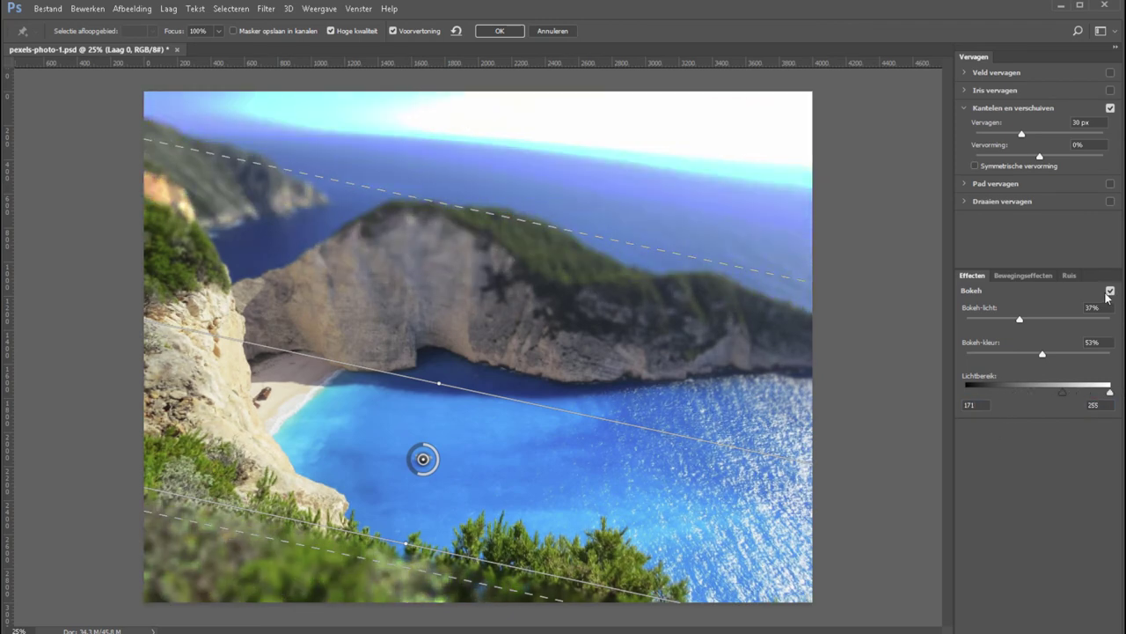
Turn off bokeh and add Ruis grain: 100% amount, 61% size, 33% roughness, 21% colour
{"action": "left_click", "coordinate": [1108, 292]}
{"action": "left_click", "coordinate": [1018, 275]}
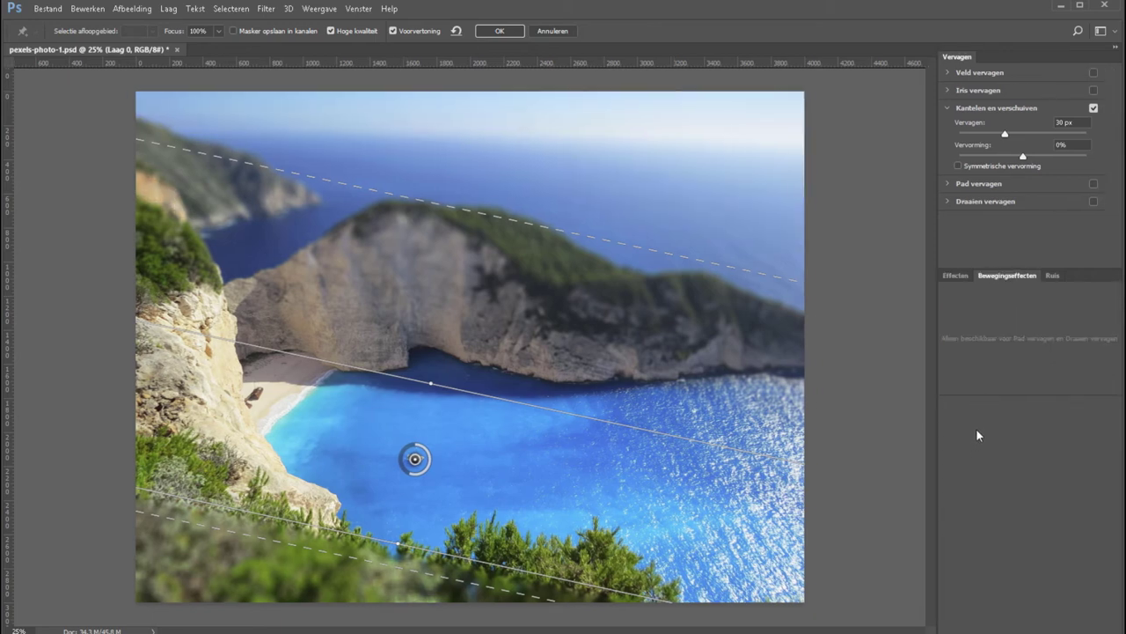
{"action": "left_click", "coordinate": [1052, 276]}
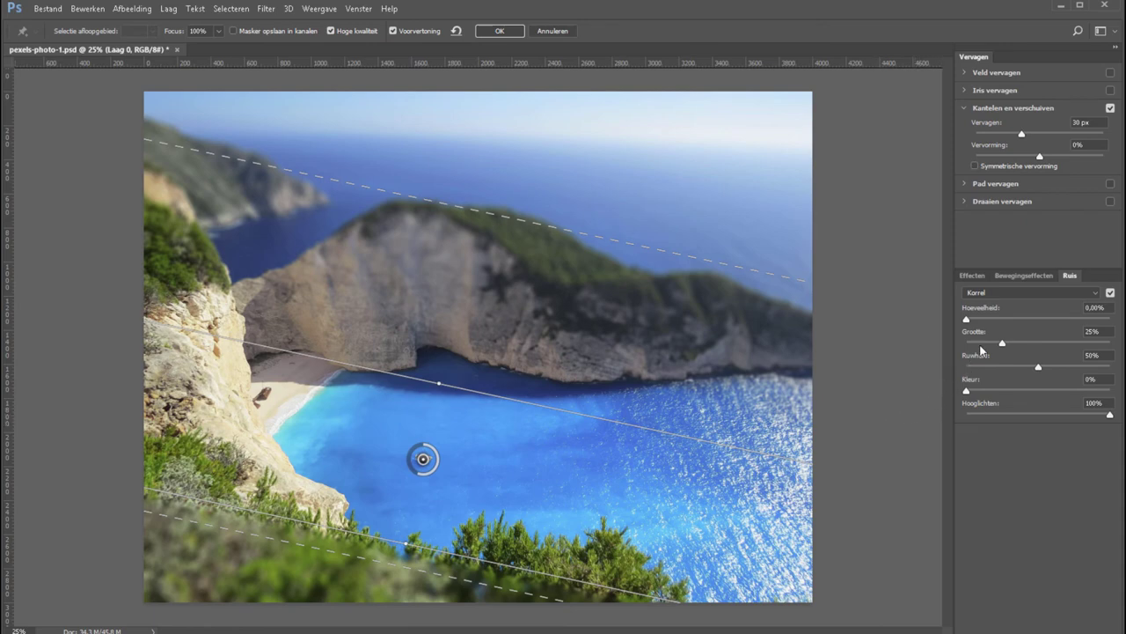
{"action": "left_click_drag", "start_coordinate": [1018, 317], "coordinate": [1121, 322]}
{"action": "left_click_drag", "start_coordinate": [1051, 343], "coordinate": [1014, 366]}
{"action": "left_click", "coordinate": [998, 390]}
Drop the grain, commit the blur, and switch the Galerie Vervagen smart filter back on
{"action": "left_click", "coordinate": [1111, 293]}
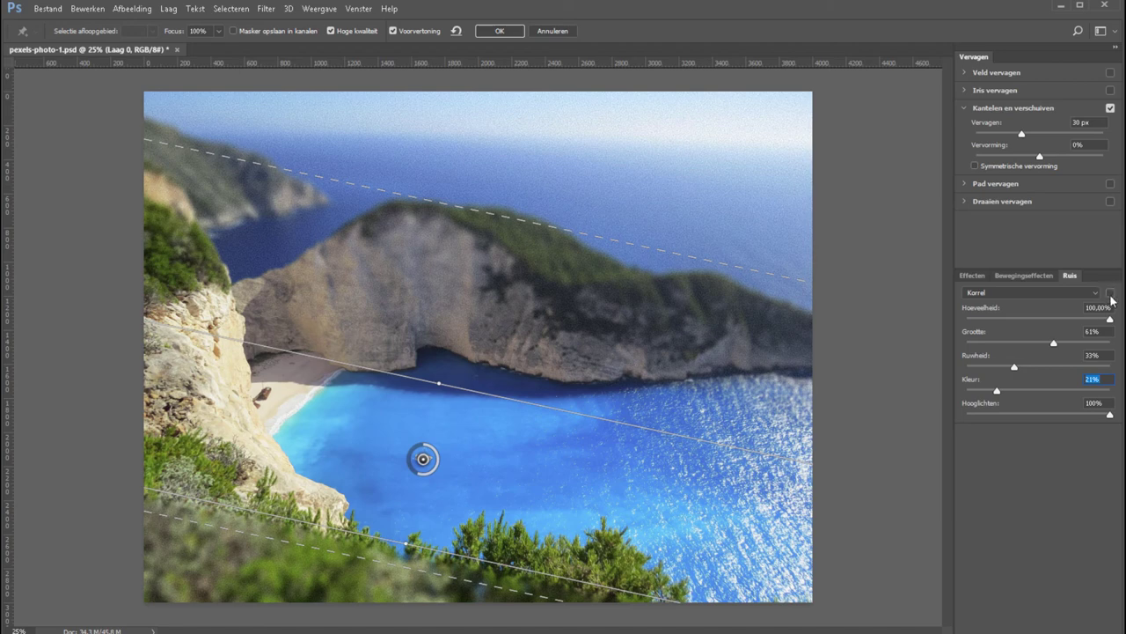
{"action": "left_click", "coordinate": [513, 30]}
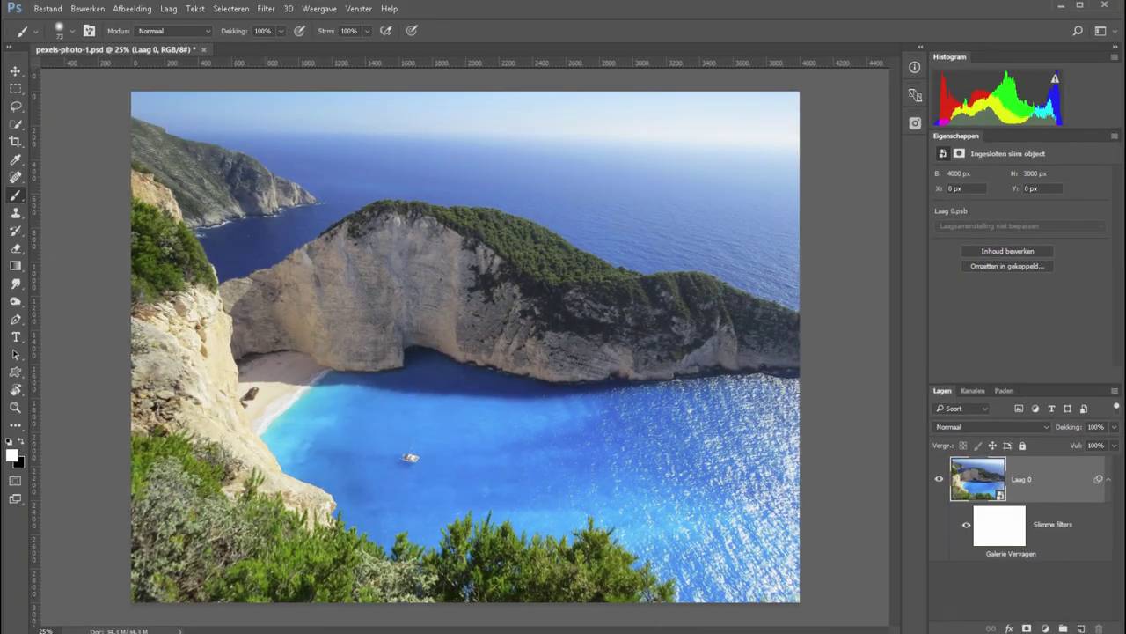
{"action": "left_click", "coordinate": [978, 554]}
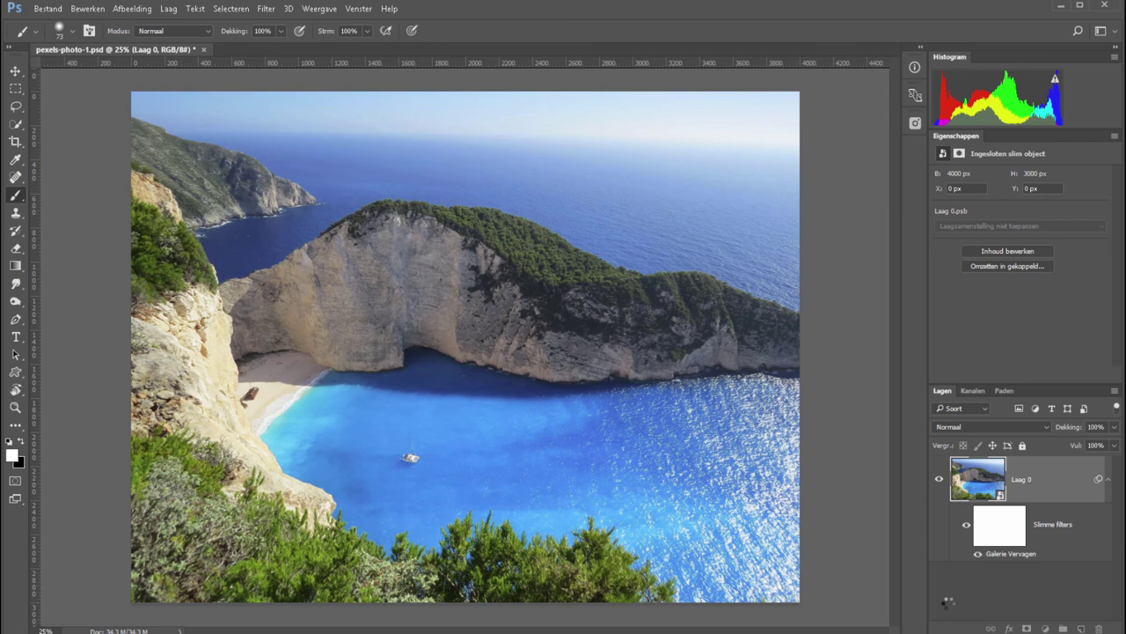